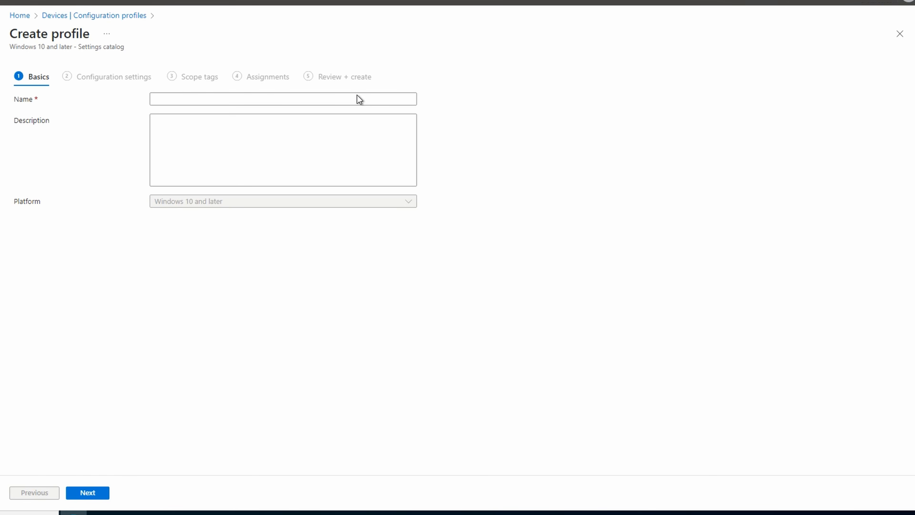
# Name the profile "Windows Start Page", describe it as "Profile to set the start page for Edge and Chrome", and continue to the configuration settings.
pyautogui.click(359, 94)
pyautogui.write('Windows Start Page')
pyautogui.click(382, 150)
pyautogui.write('Profile to set the start page for Edge and Chrome')
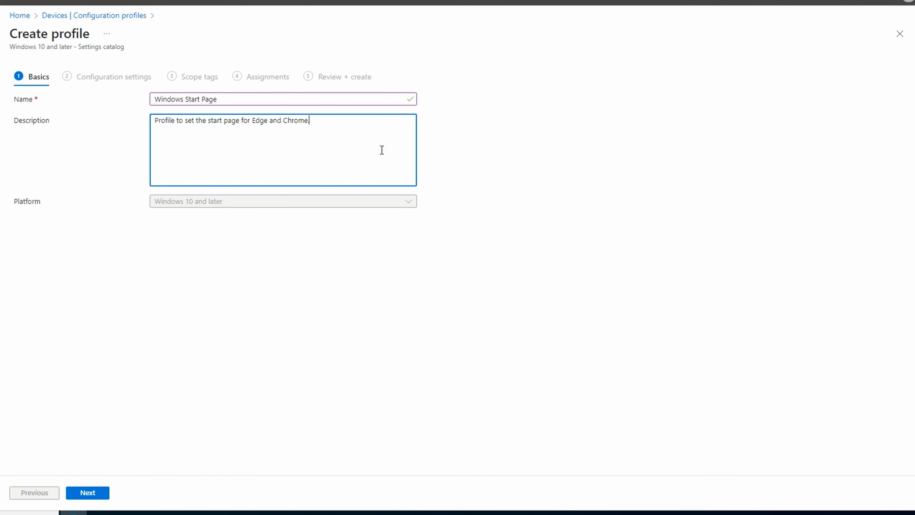
pyautogui.click(95, 493)
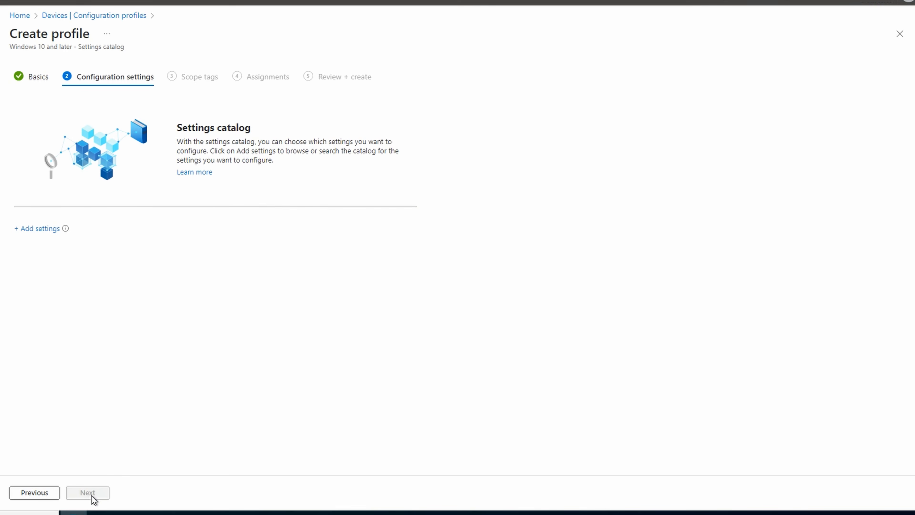
# Start adding settings and search the settings catalog for "edge, chrome".
pyautogui.click(36, 231)
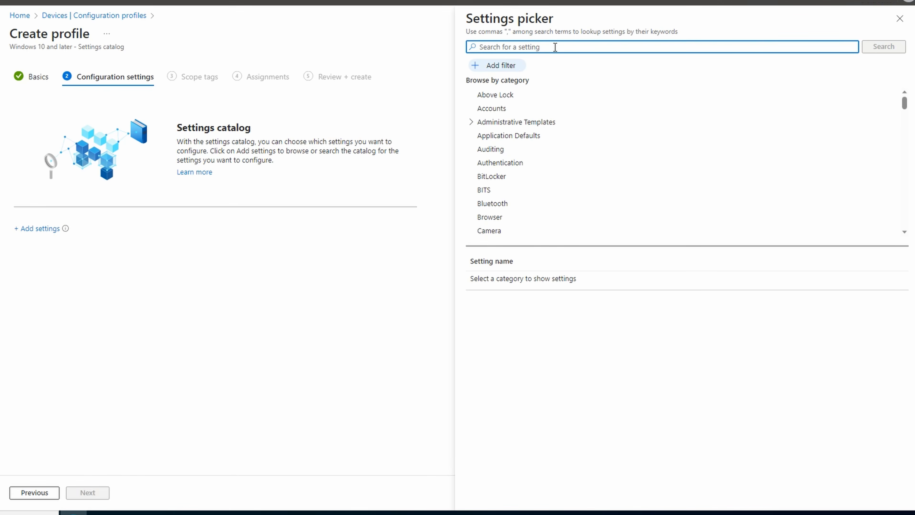
pyautogui.write('edge')
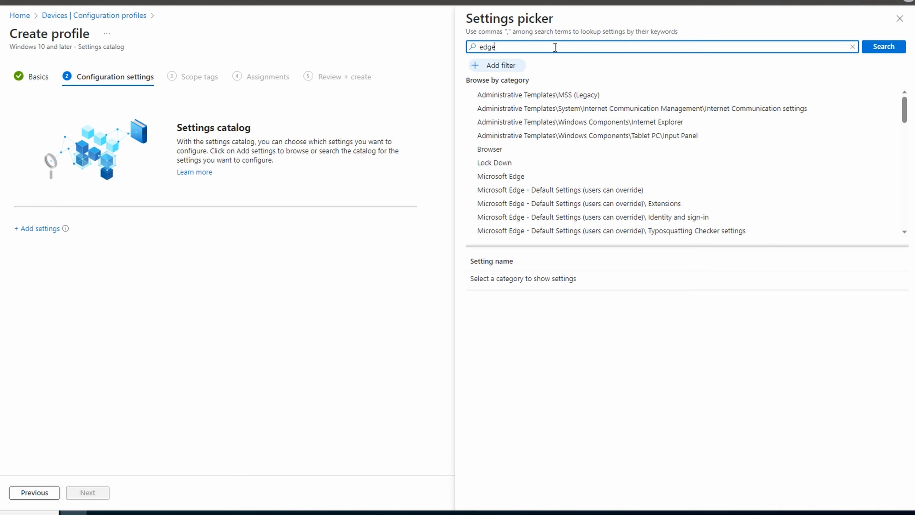
pyautogui.write(', chrome')
pyautogui.press('Return')
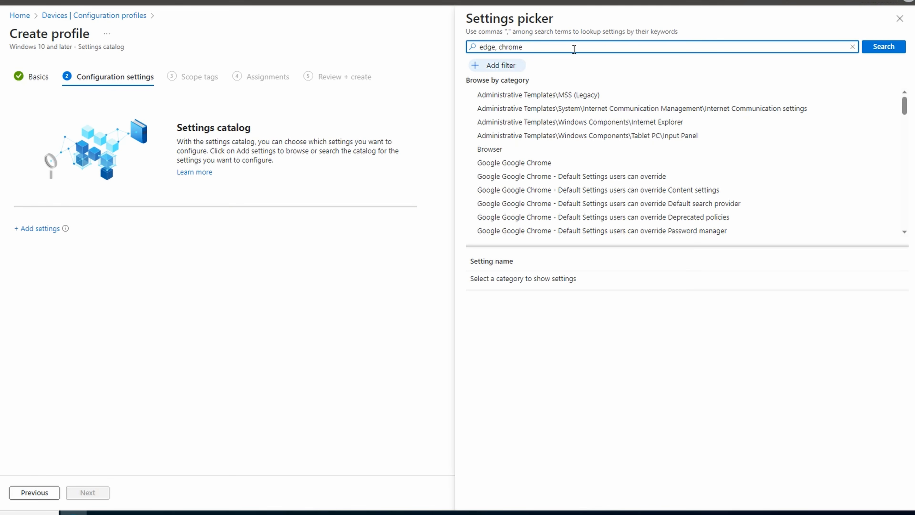
pyautogui.moveTo(525, 47); pyautogui.dragTo(471, 47)
pyautogui.write('home page')
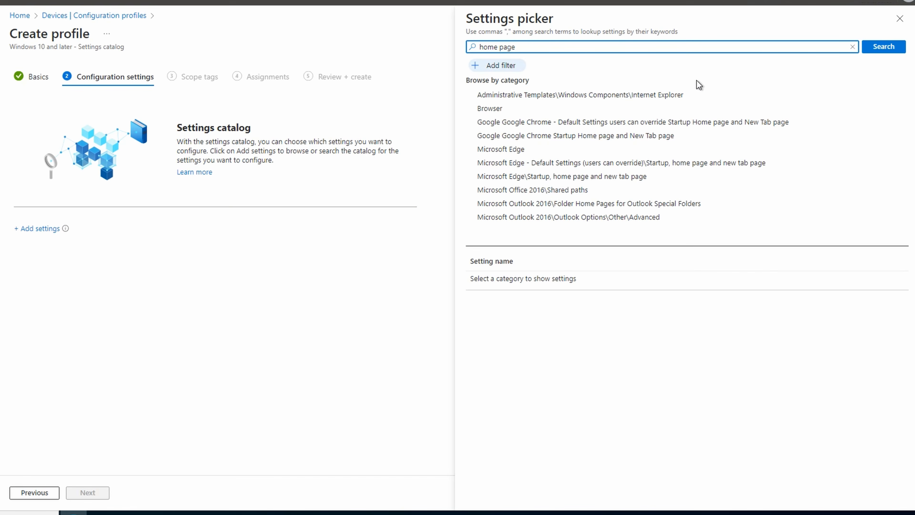
pyautogui.click(684, 134)
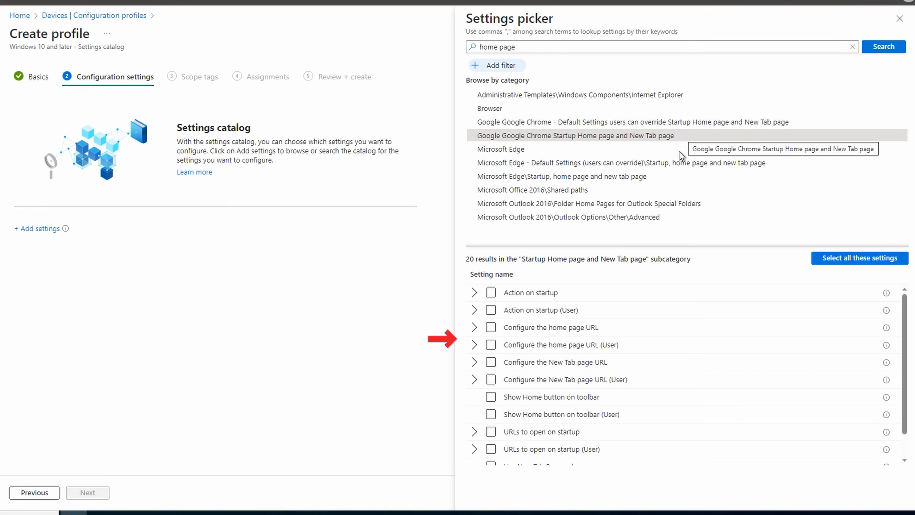
pyautogui.click(474, 345)
pyautogui.click(475, 328)
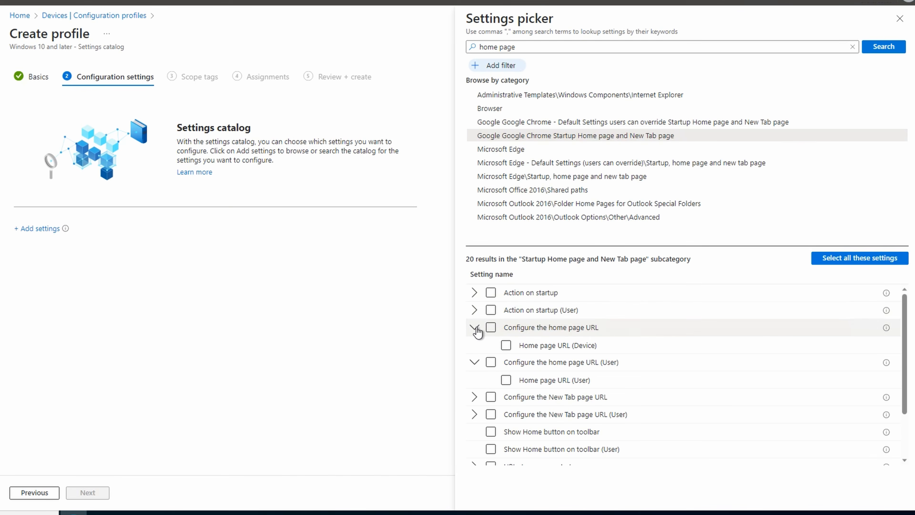
pyautogui.click(506, 345)
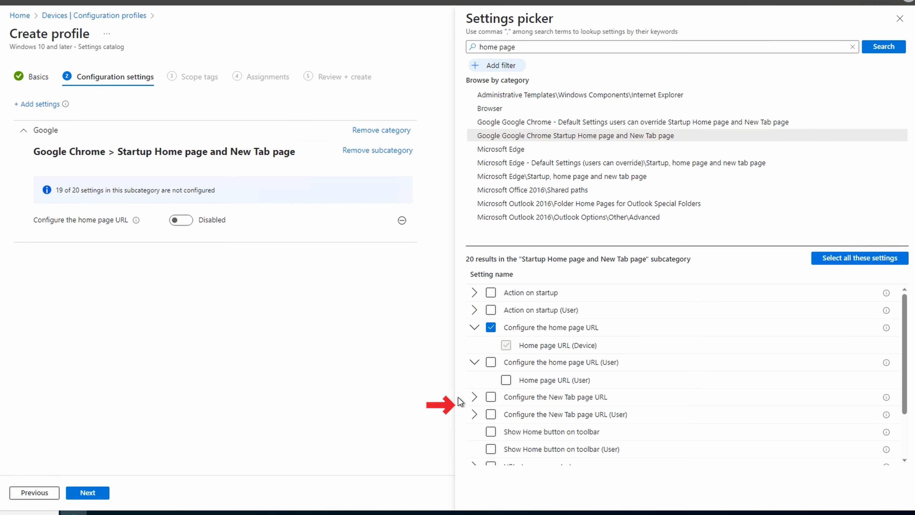
pyautogui.click(475, 398)
pyautogui.click(506, 415)
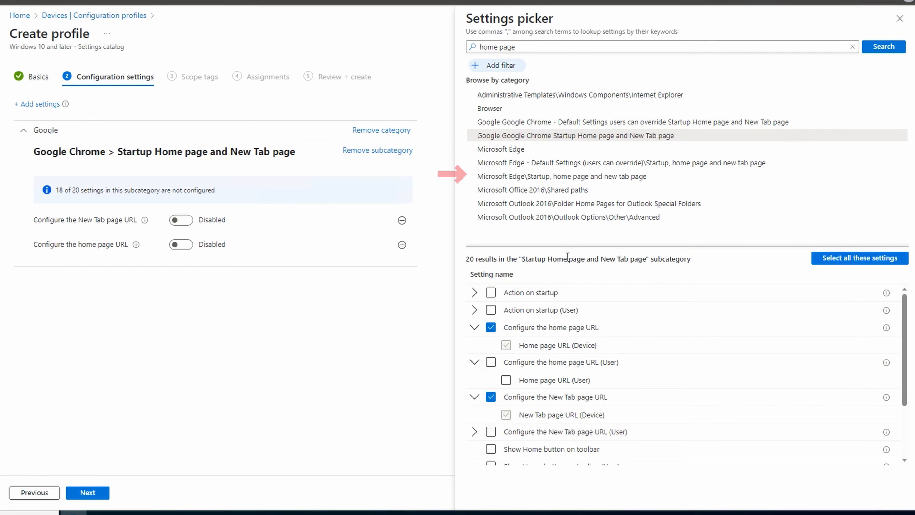
pyautogui.click(595, 177)
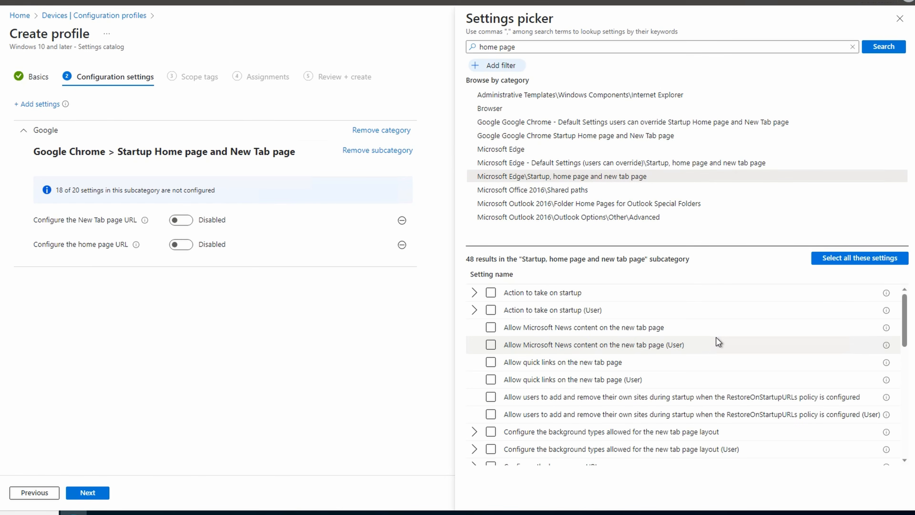
pyautogui.scroll(-1, 717, 340)
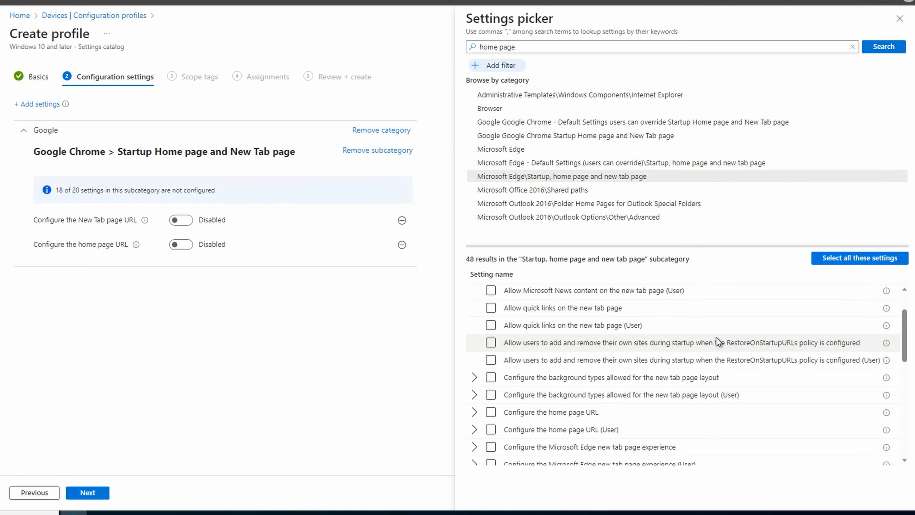
pyautogui.click(474, 413)
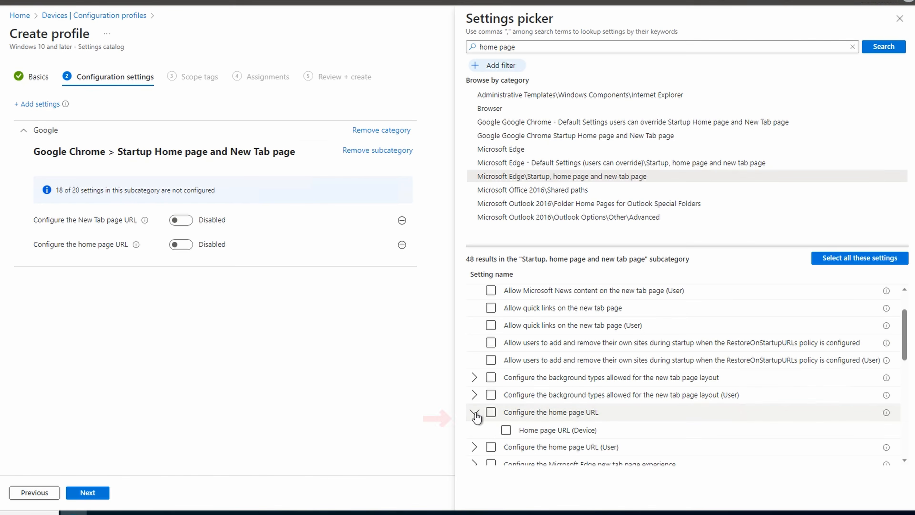
pyautogui.click(506, 430)
pyautogui.scroll(-2, 708, 424)
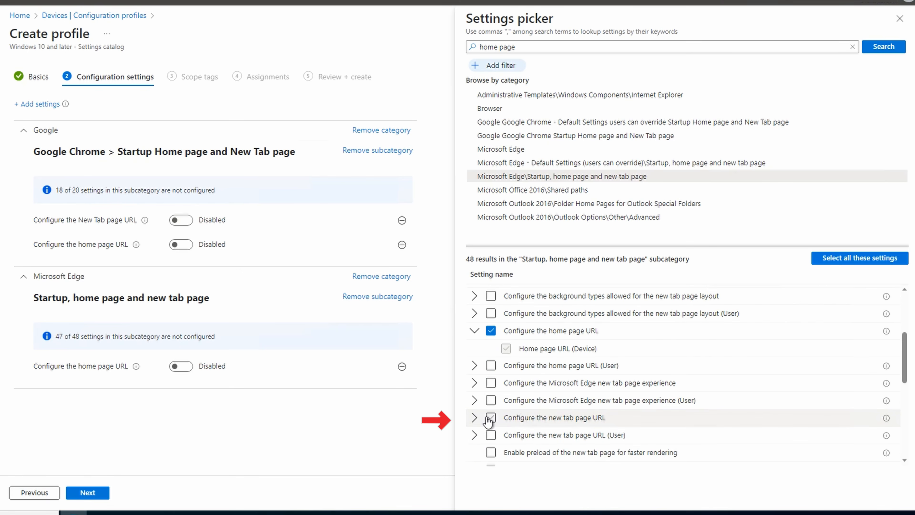
pyautogui.click(474, 418)
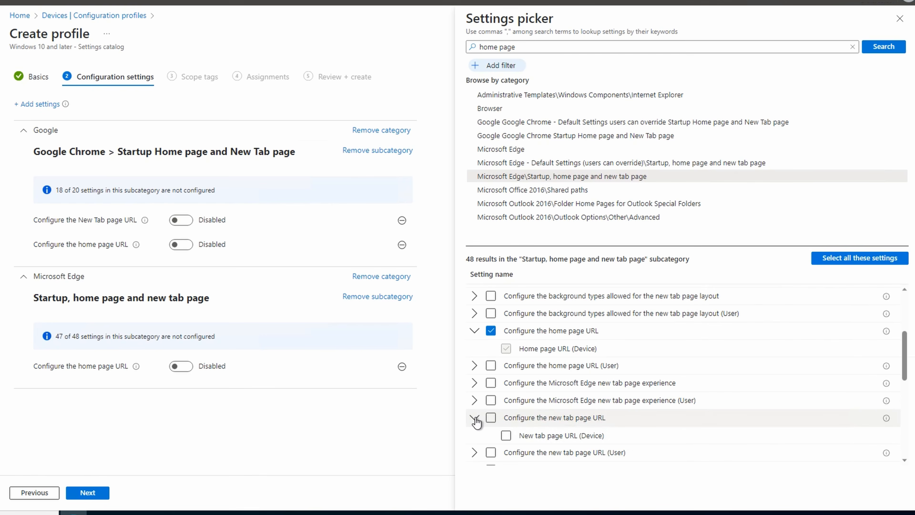
pyautogui.click(506, 435)
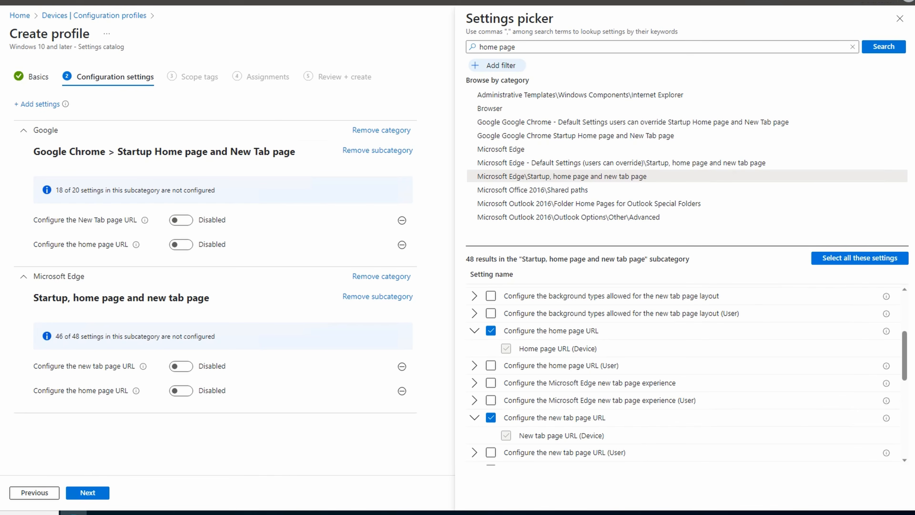
pyautogui.click(900, 18)
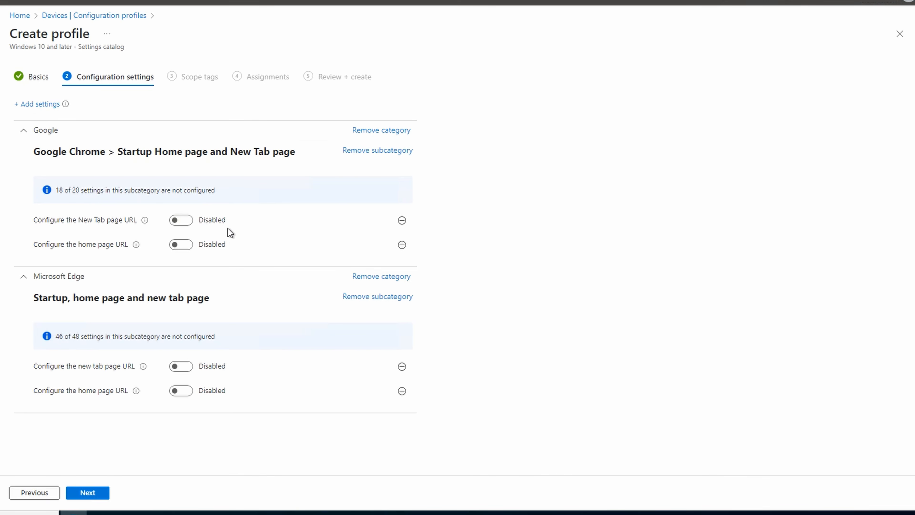
pyautogui.click(185, 223)
pyautogui.click(290, 248)
pyautogui.write('https://www.ciraltos.com')
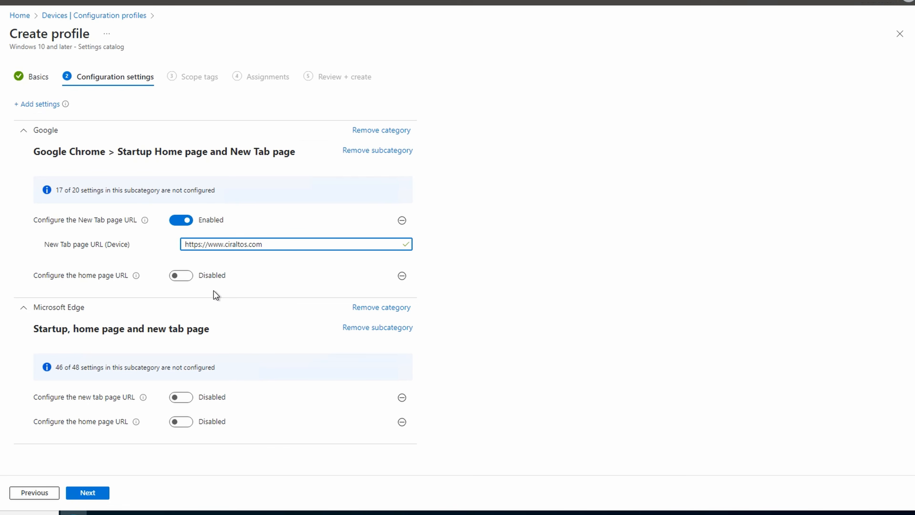
pyautogui.click(183, 275)
pyautogui.click(219, 220)
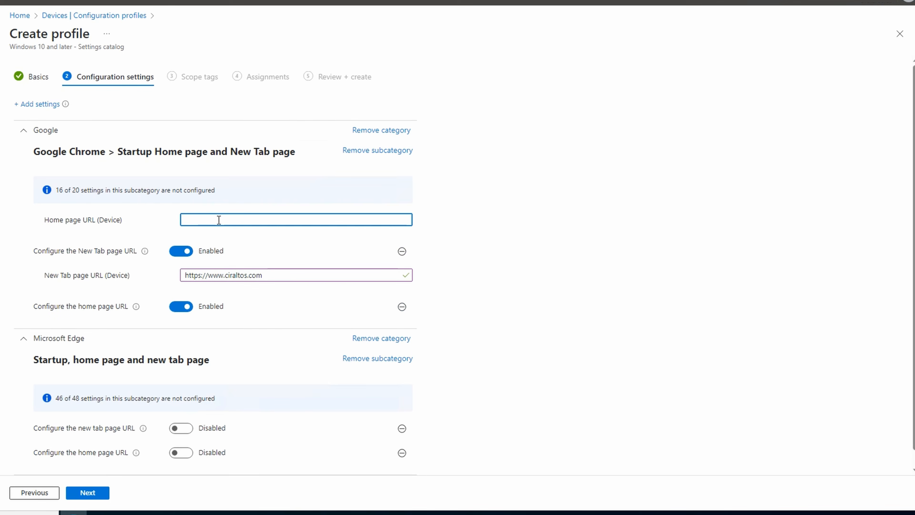
pyautogui.write('https://www.ciraltos.com')
pyautogui.click(181, 429)
pyautogui.click(215, 449)
pyautogui.write('https://www.ciraltos.com')
pyautogui.scroll(-1, 226, 443)
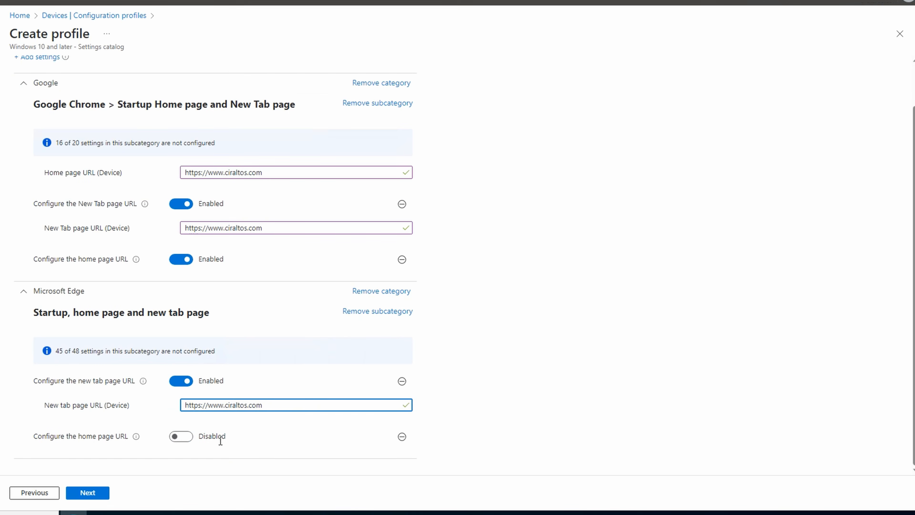
pyautogui.click(182, 436)
pyautogui.scroll(-1, 216, 441)
pyautogui.click(246, 348)
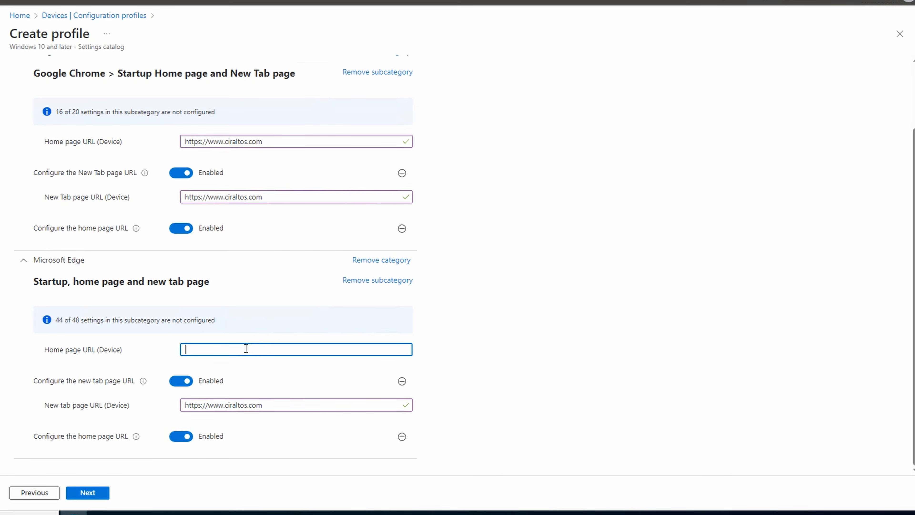
pyautogui.write('https://www.ciraltos.com')
pyautogui.click(92, 493)
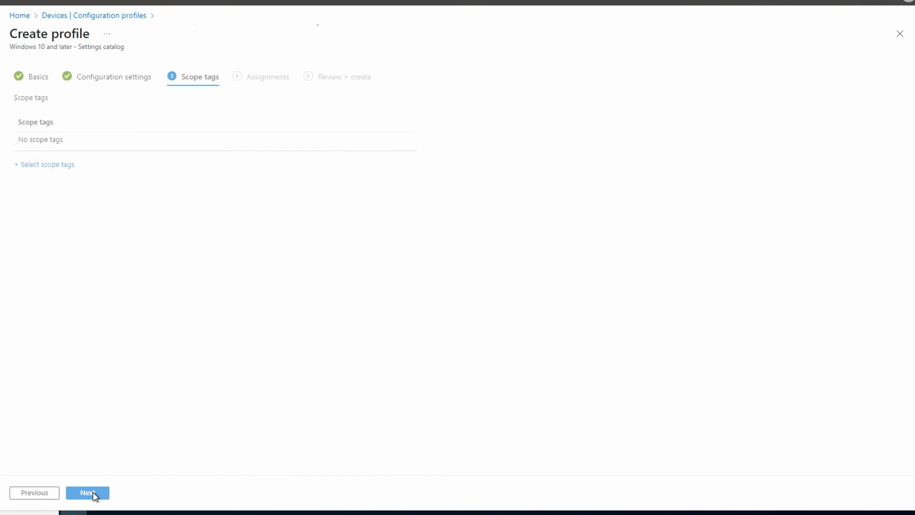
# Skip the scope tags and assign the profile to the MDMDevices group as an included group.
pyautogui.click(93, 493)
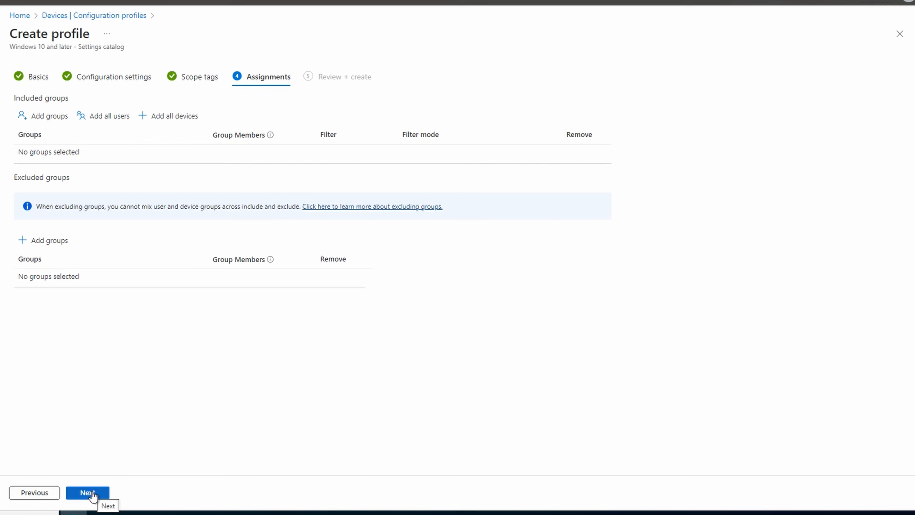
pyautogui.click(50, 116)
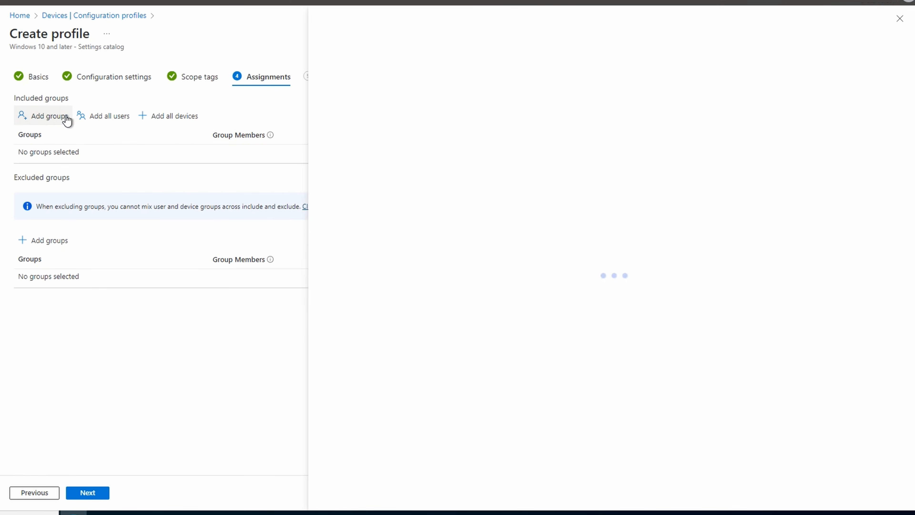
pyautogui.click(403, 100)
pyautogui.write('mdmde')
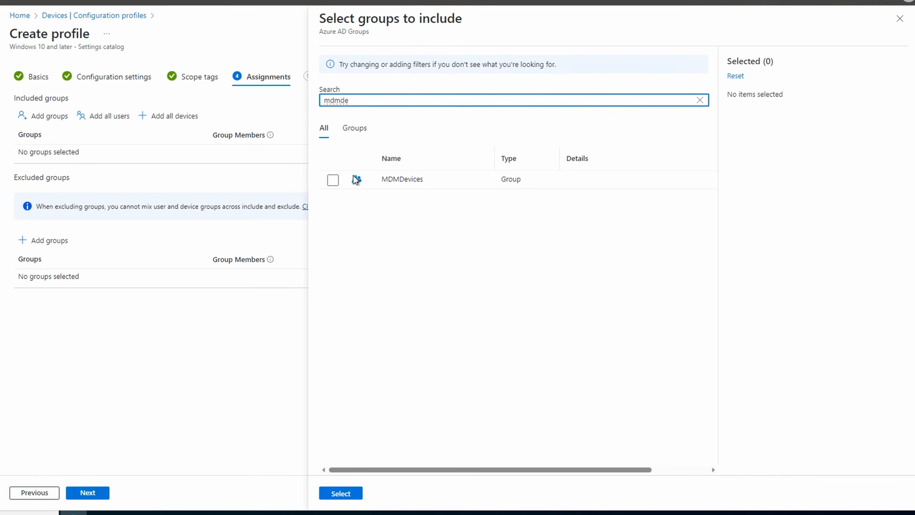
pyautogui.click(333, 180)
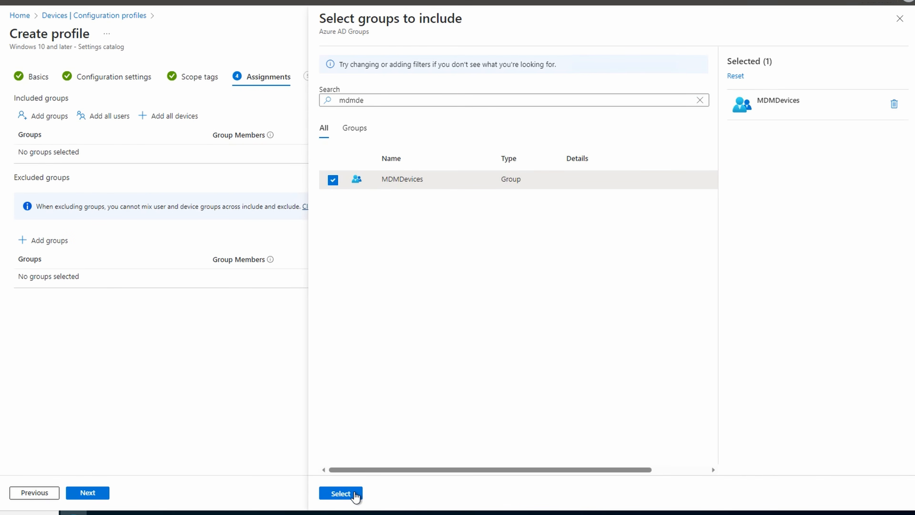
pyautogui.click(353, 493)
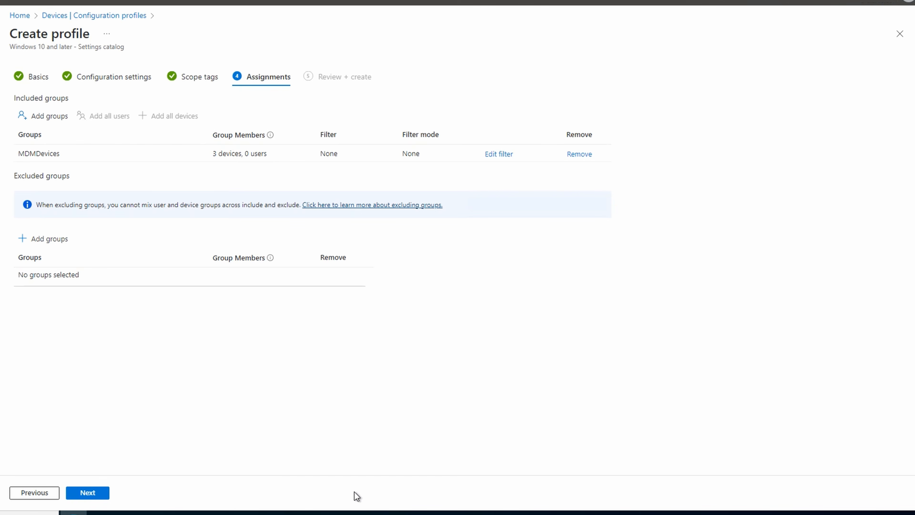
# Review and create the profile, and refresh the configuration profiles list.
pyautogui.click(86, 494)
pyautogui.click(93, 494)
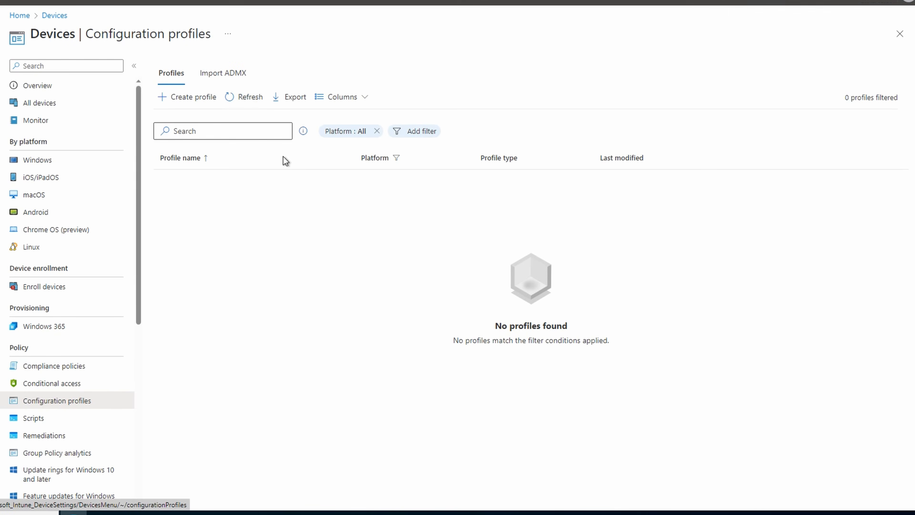
pyautogui.click(248, 98)
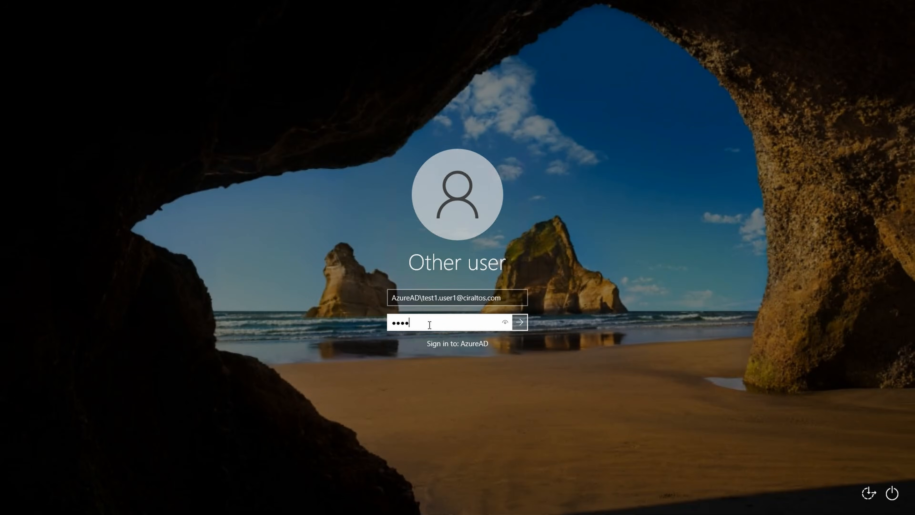
# Sign in to the managed Windows device as the test user by entering the account password.
pyautogui.write('•••••')
pyautogui.press('Return')
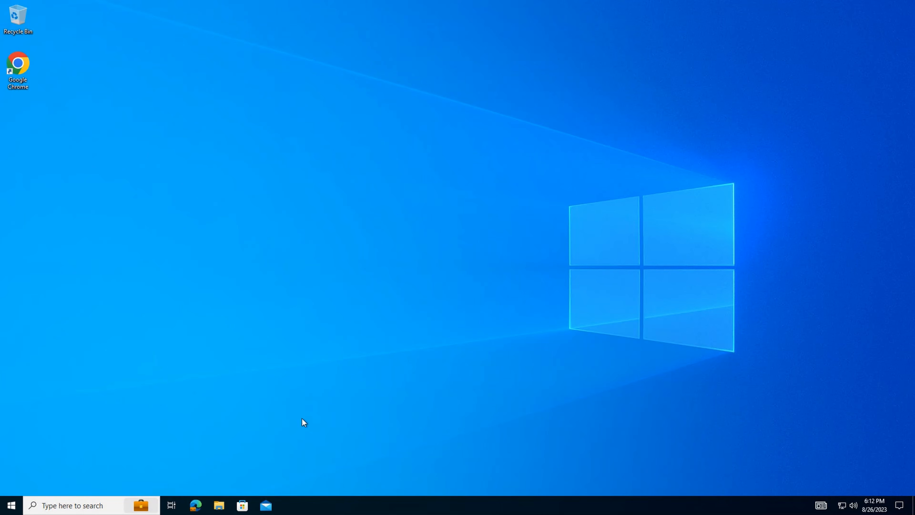
# Check the start page and a new tab in Microsoft Edge, and the start page in Google Chrome, closing each browser.
pyautogui.click(195, 505)
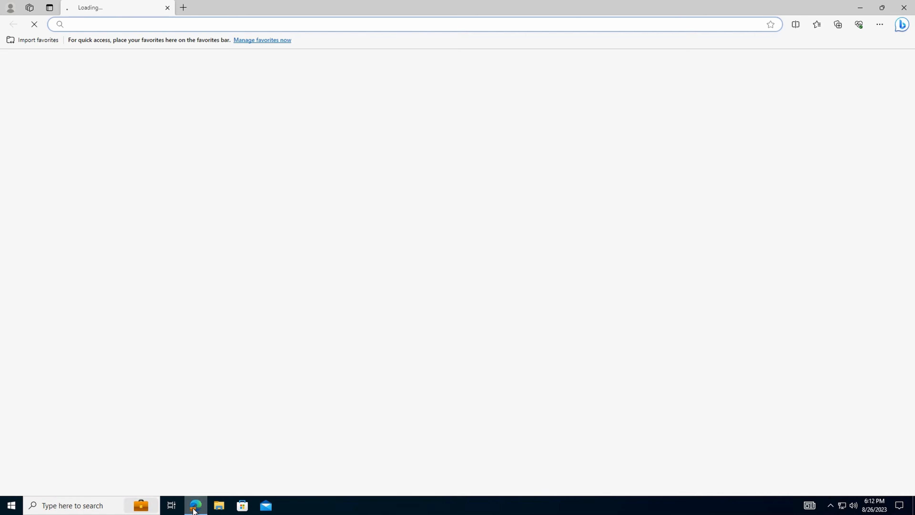
pyautogui.click(185, 9)
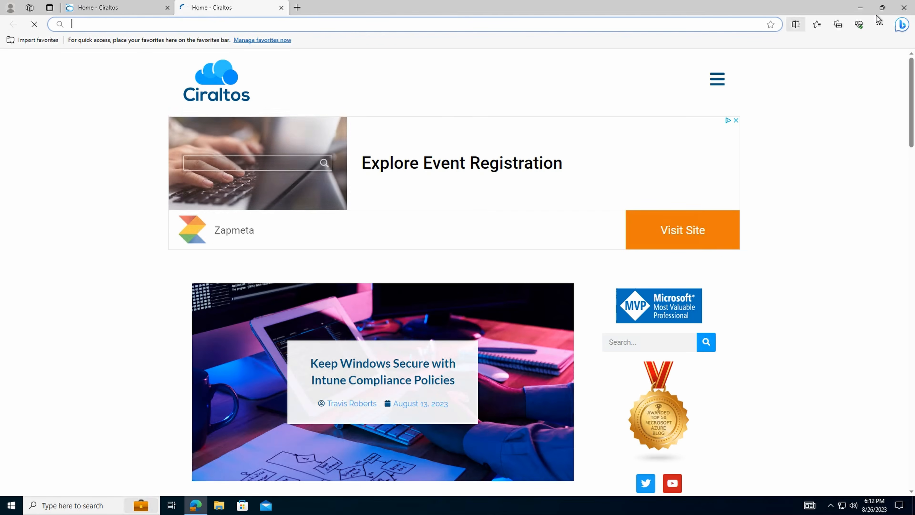
pyautogui.click(904, 9)
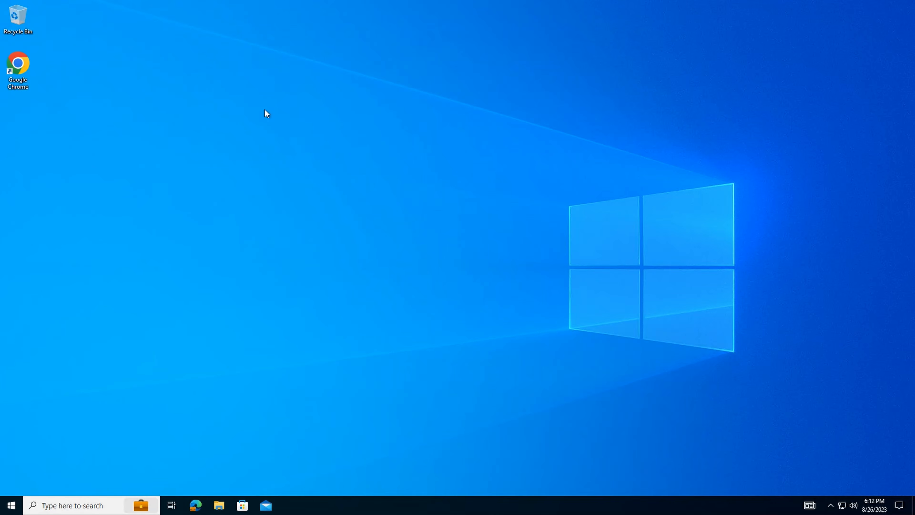
pyautogui.doubleClick(19, 69)
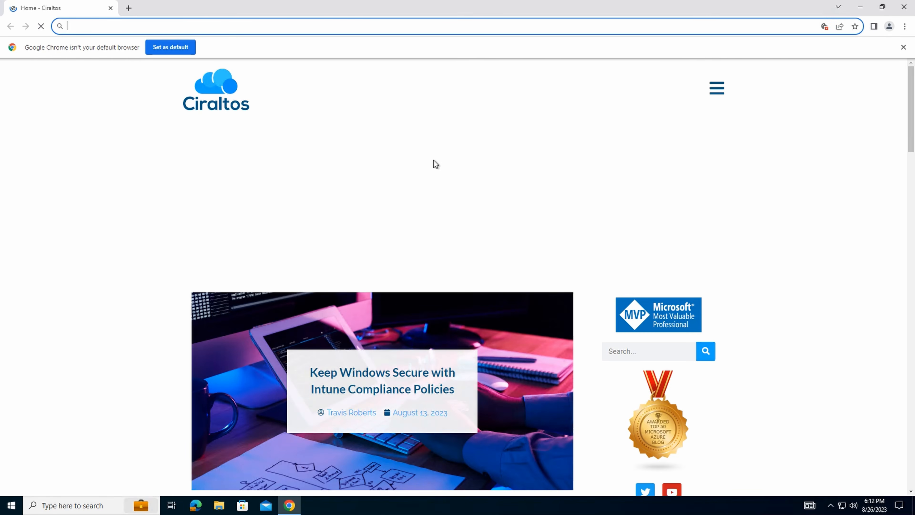
pyautogui.click(904, 6)
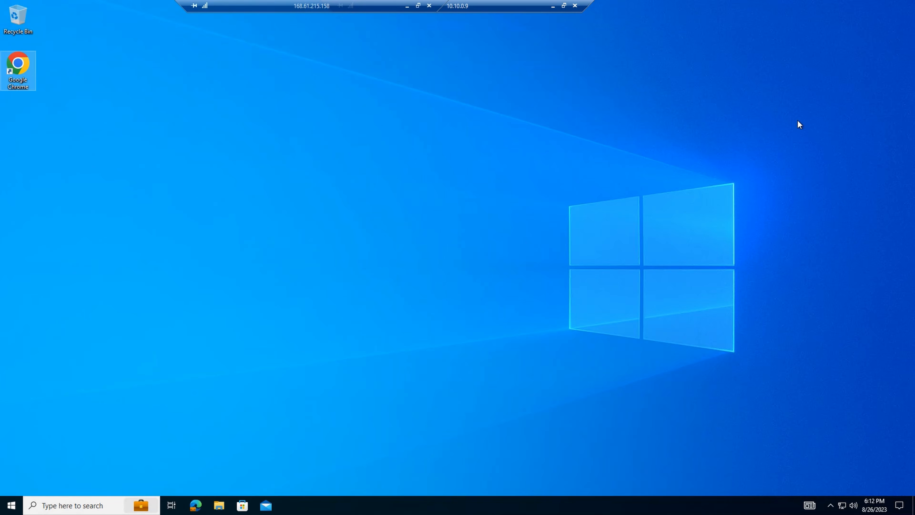